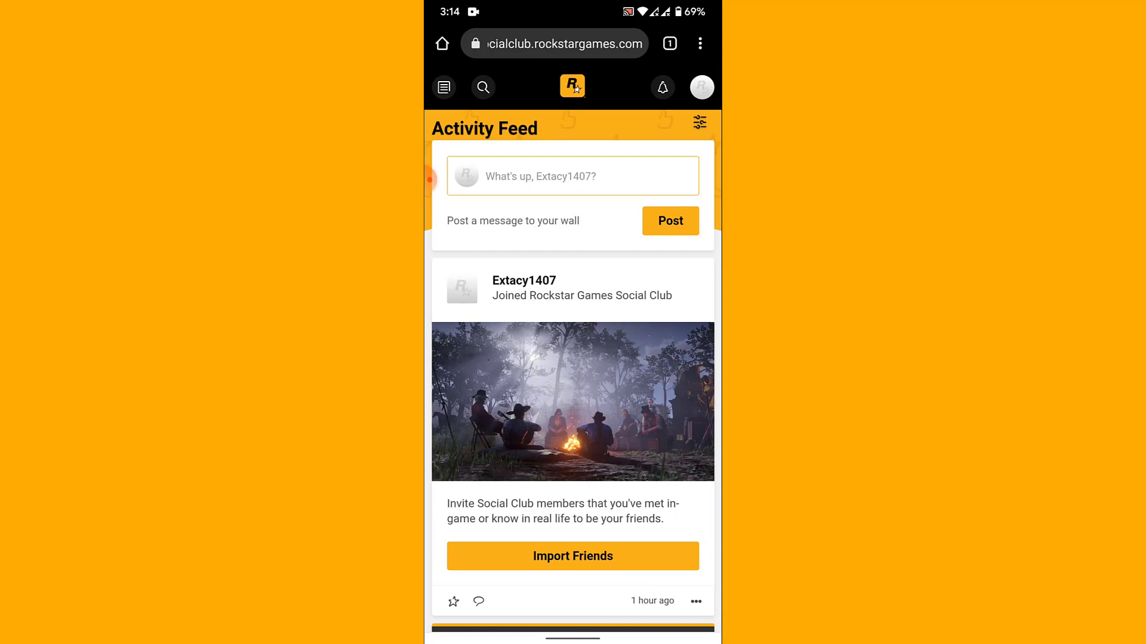
- Open Rockstar Support from the Social Club profile menu's Help section
left_click(701, 91)
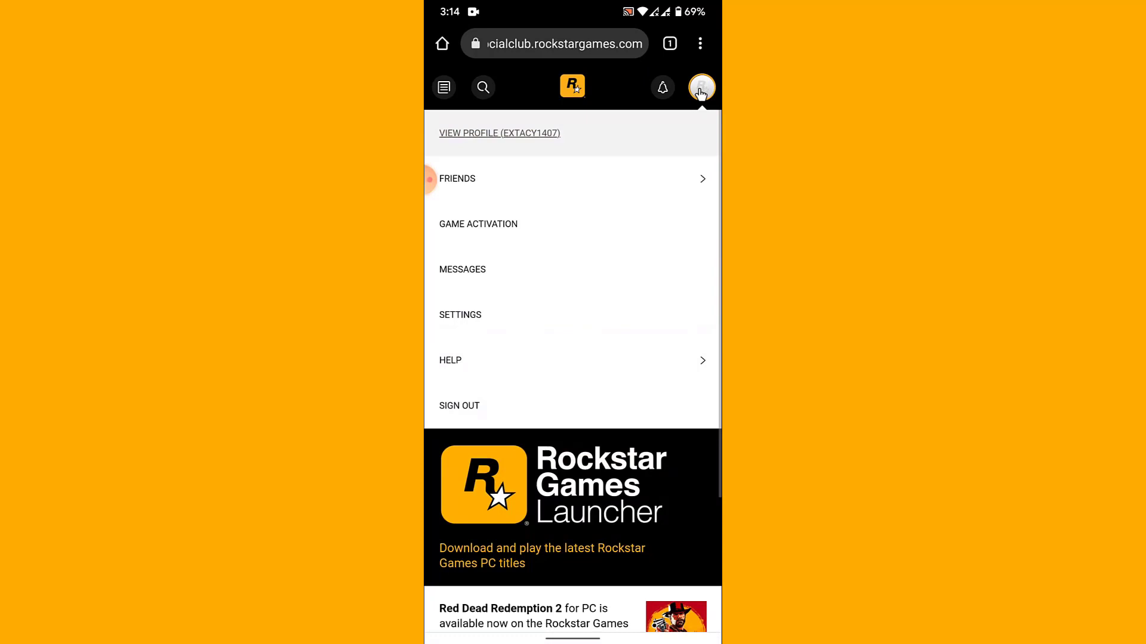
left_click(452, 360)
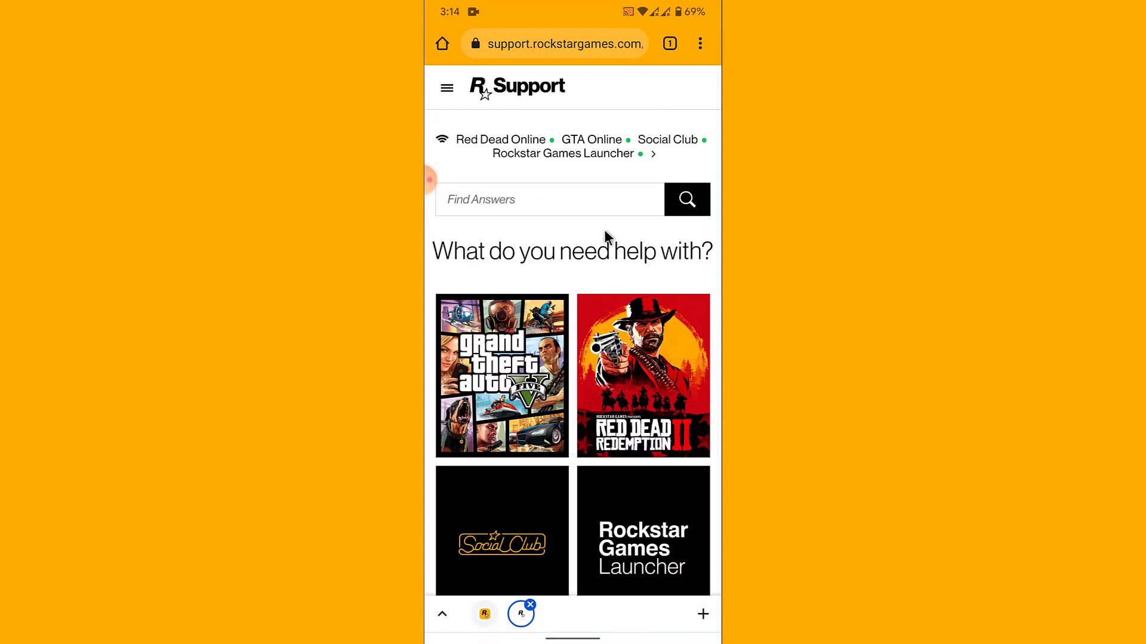
- Search help for 'How to request' and open 'How to Request Social Club Account Deletion'
left_click(597, 199)
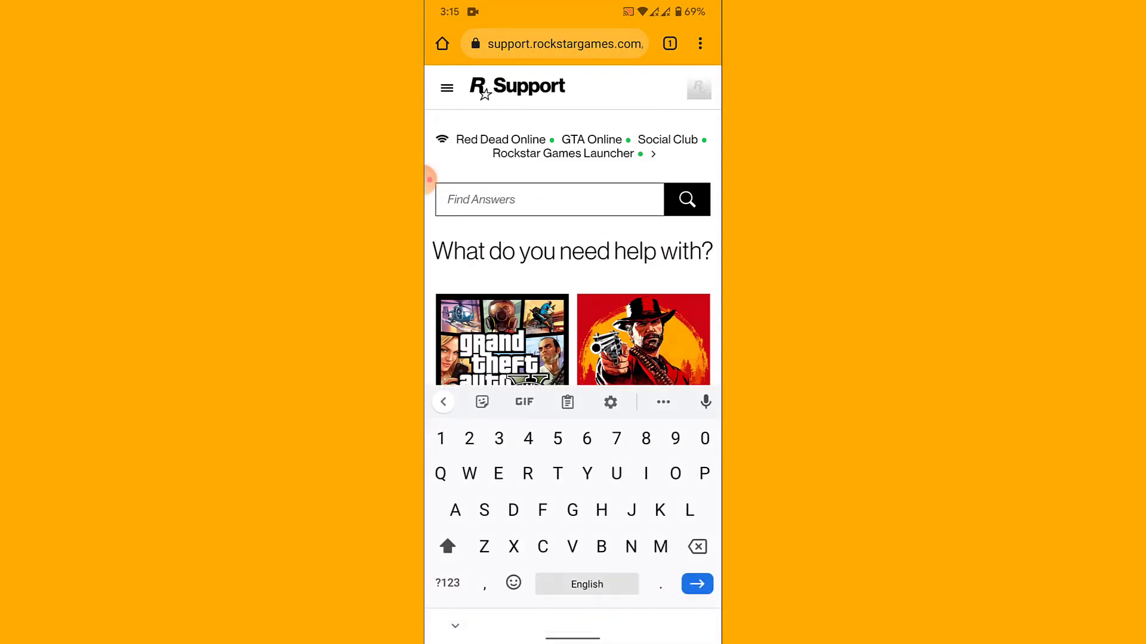
type("How ")
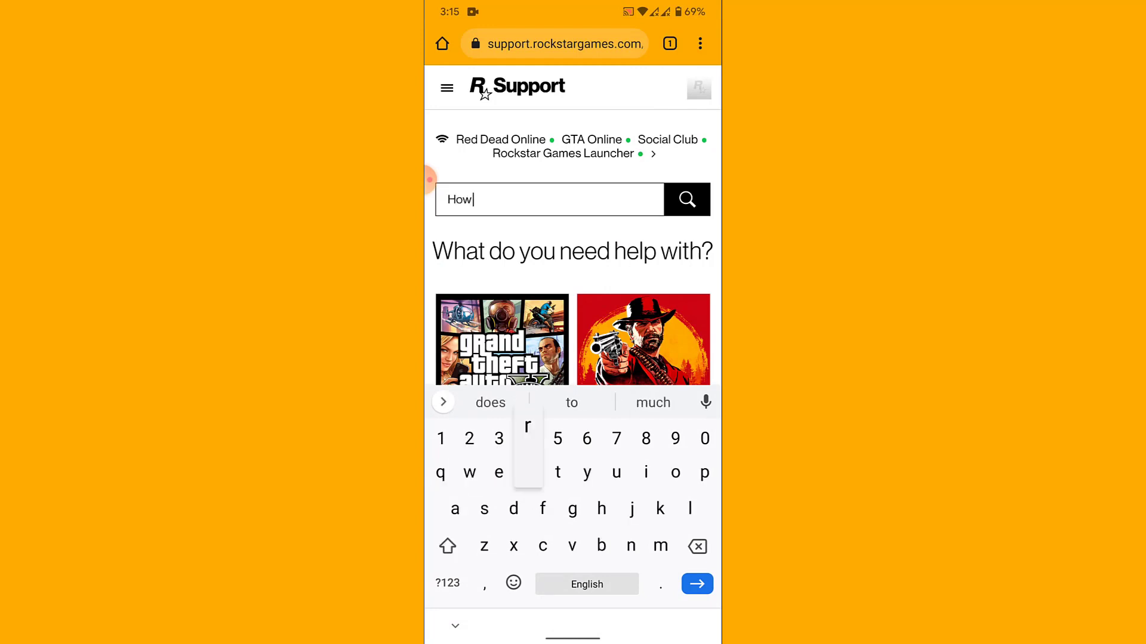
type("to request")
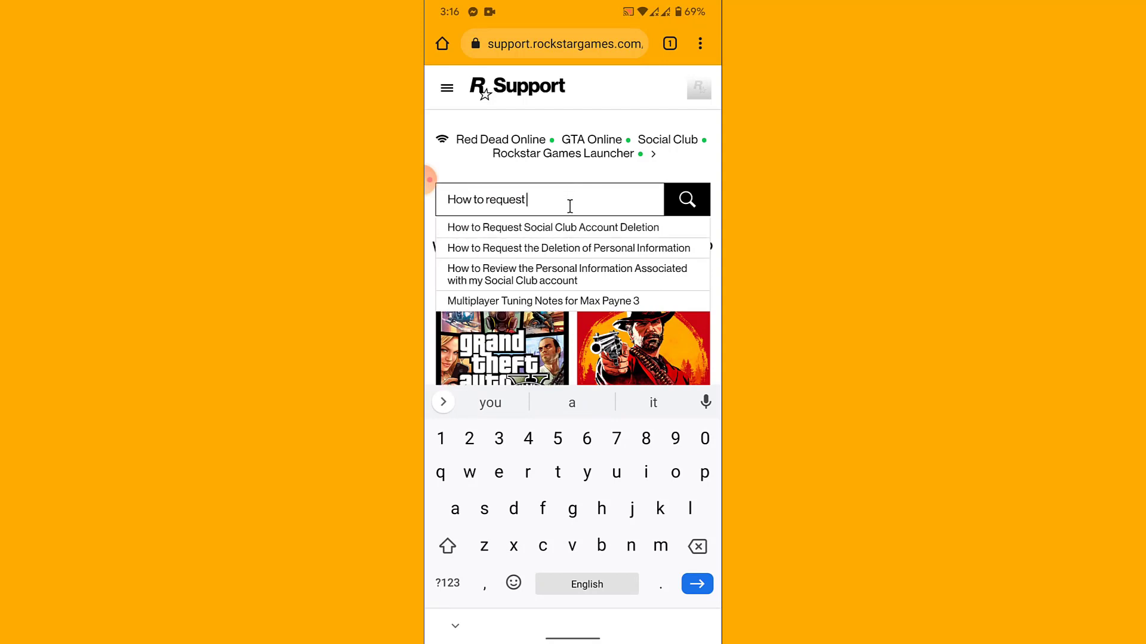
left_click(568, 228)
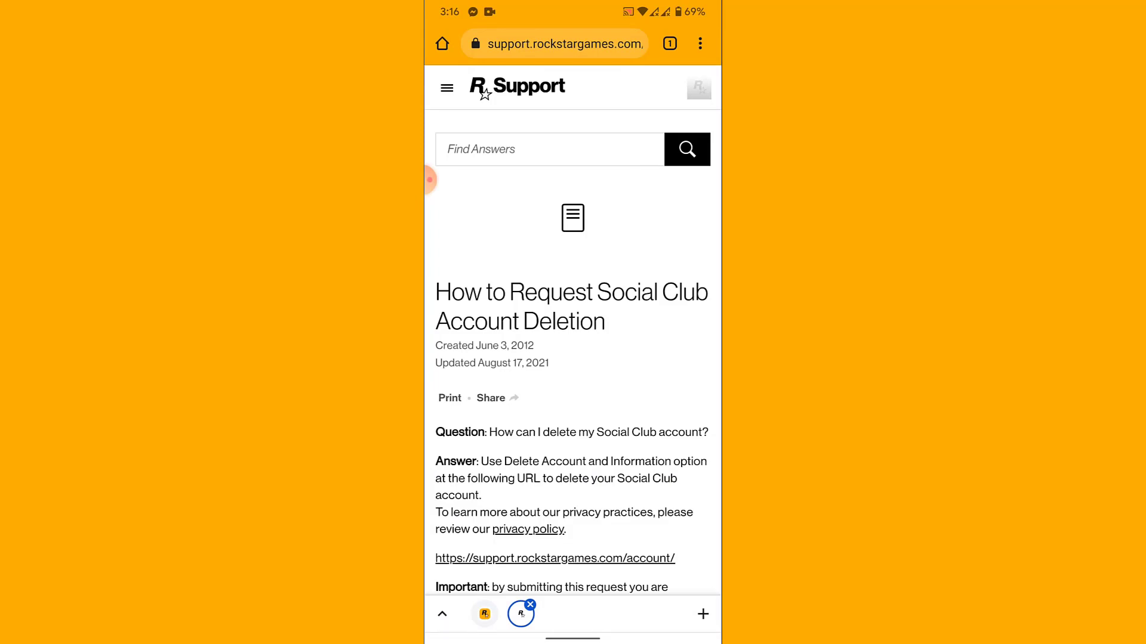
- Read through the account deletion article, scrolling down and back up
scroll(565, 332, "down", 5)
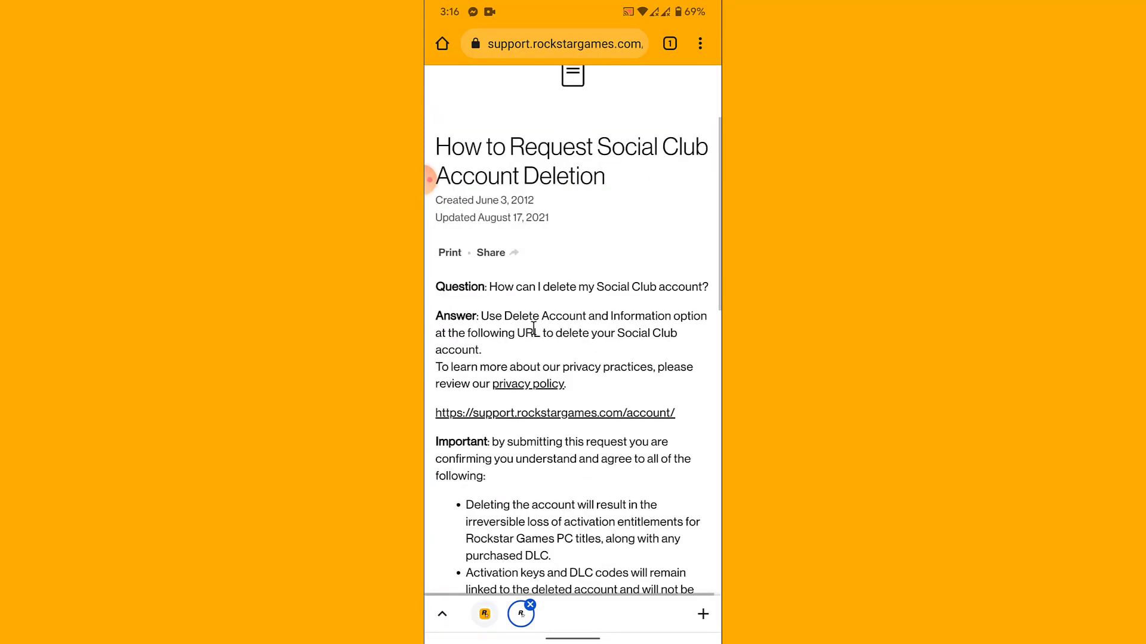
scroll(533, 331, "down", 1)
scroll(533, 331, "down", 3)
scroll(533, 332, "down", 5)
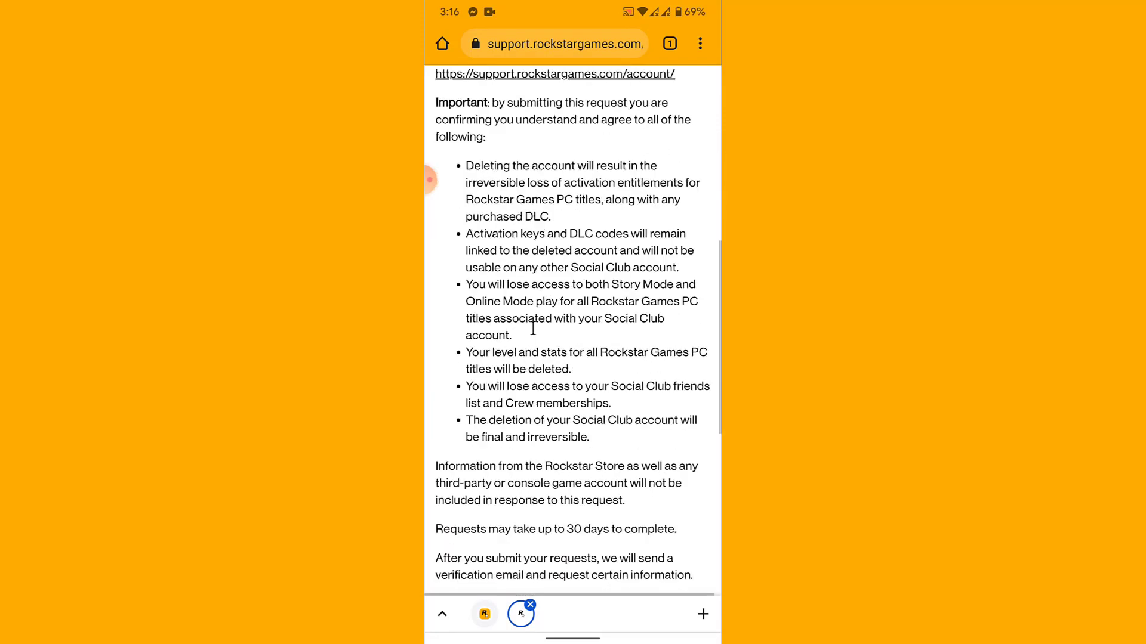
scroll(534, 333, "down", 10)
scroll(533, 332, "up", 10)
scroll(533, 332, "up", 1)
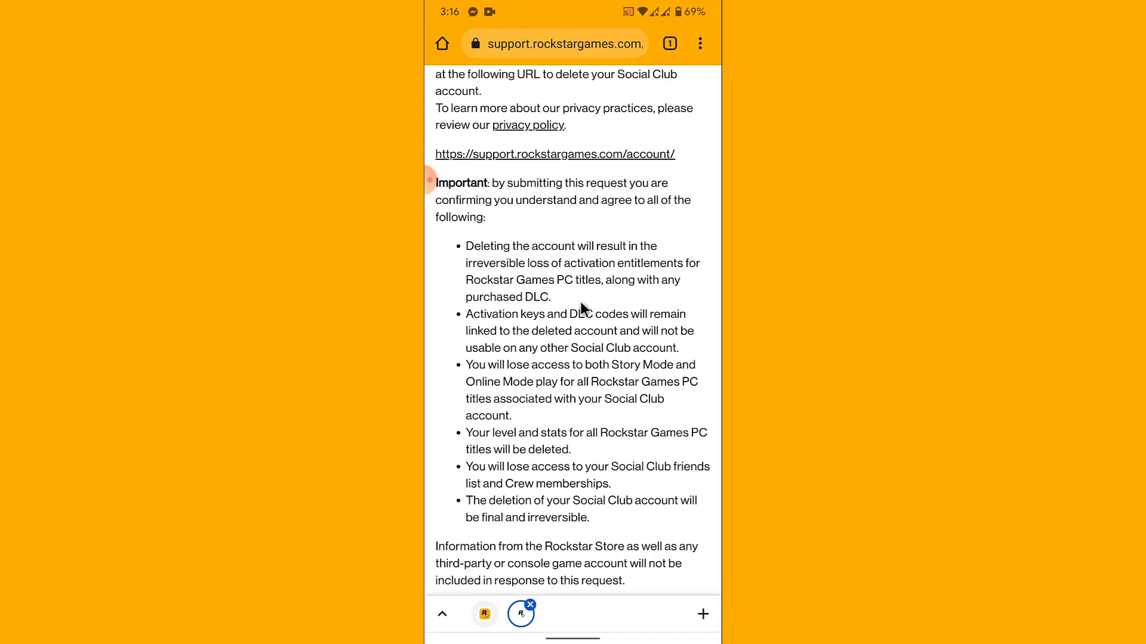
scroll(582, 306, "up", 5)
scroll(427, 324, "up", 1)
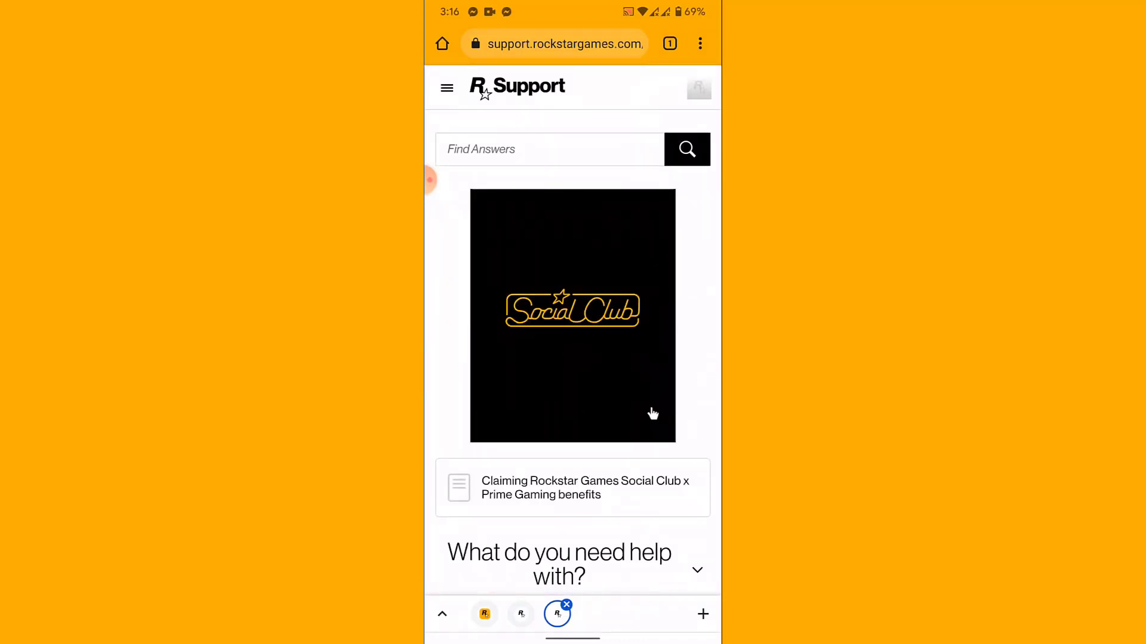
- Expand the Delete Account and Information section on the support page
scroll(649, 412, "down", 3)
scroll(621, 424, "down", 8)
scroll(619, 424, "down", 2)
scroll(620, 424, "down", 3)
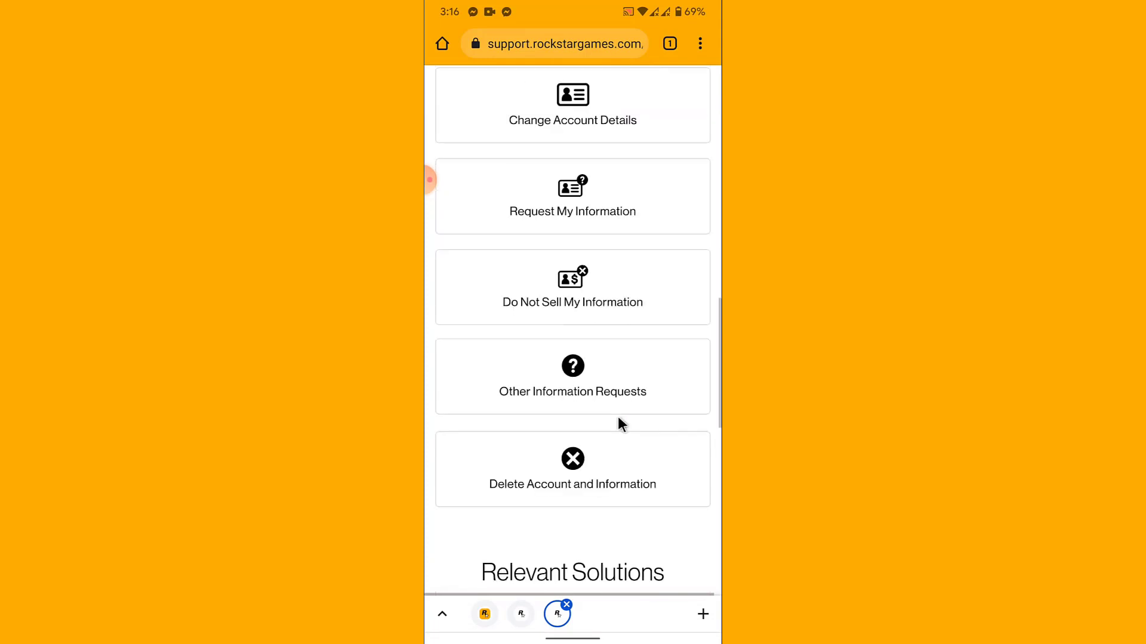
scroll(618, 423, "down", 1)
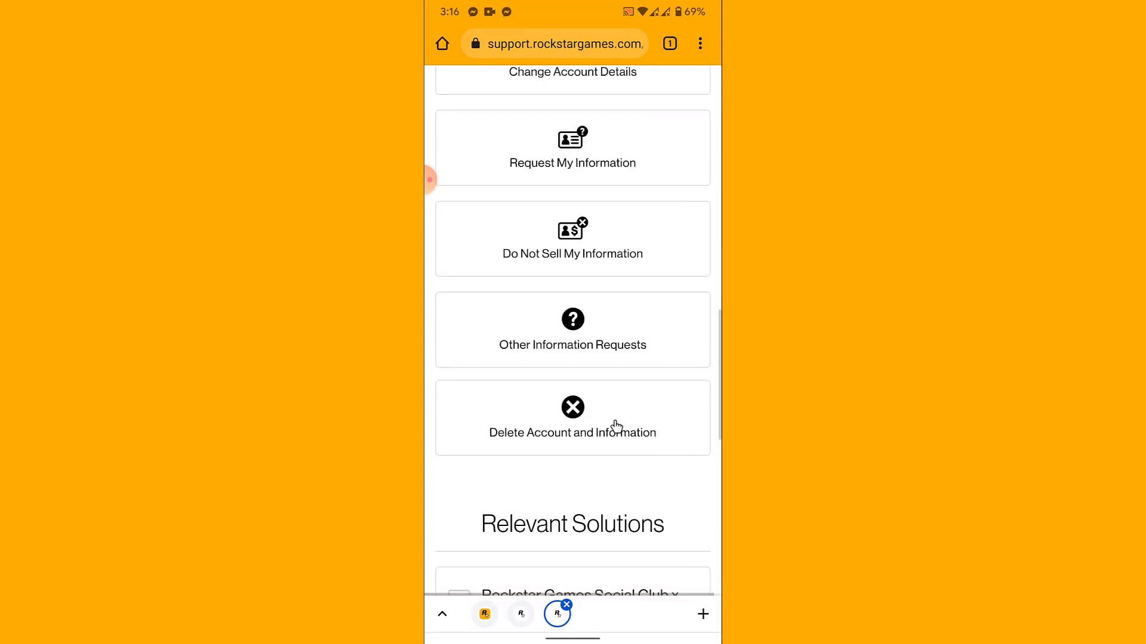
left_click(578, 440)
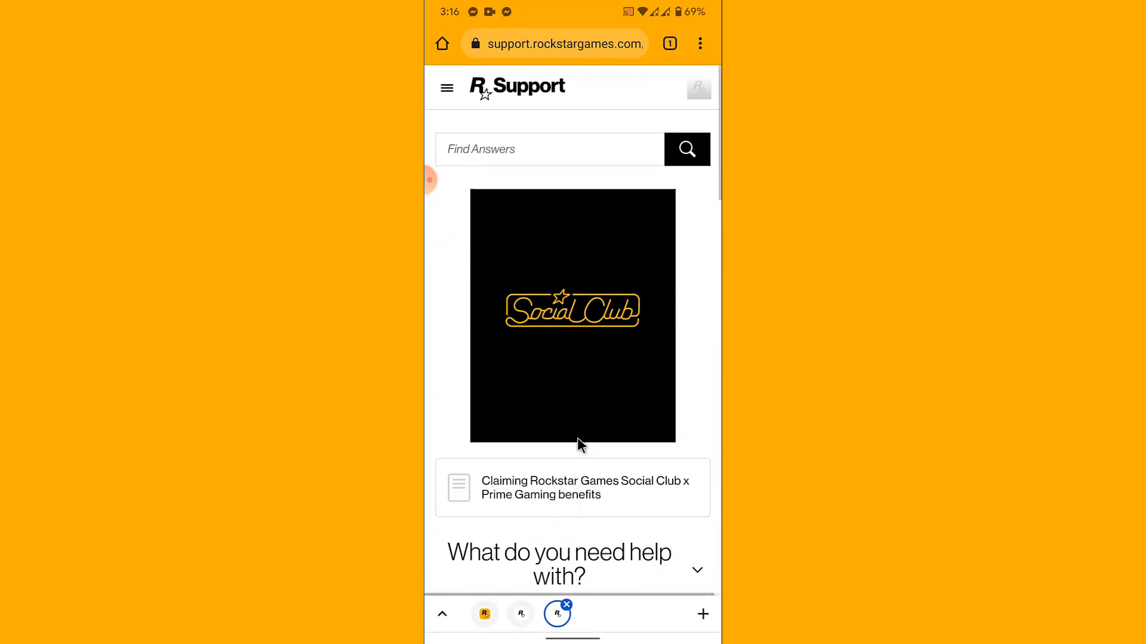
- Scroll through the deletion terms down to the SUBMIT WEB TICKET button
scroll(578, 438, "down", 5)
scroll(577, 438, "down", 5)
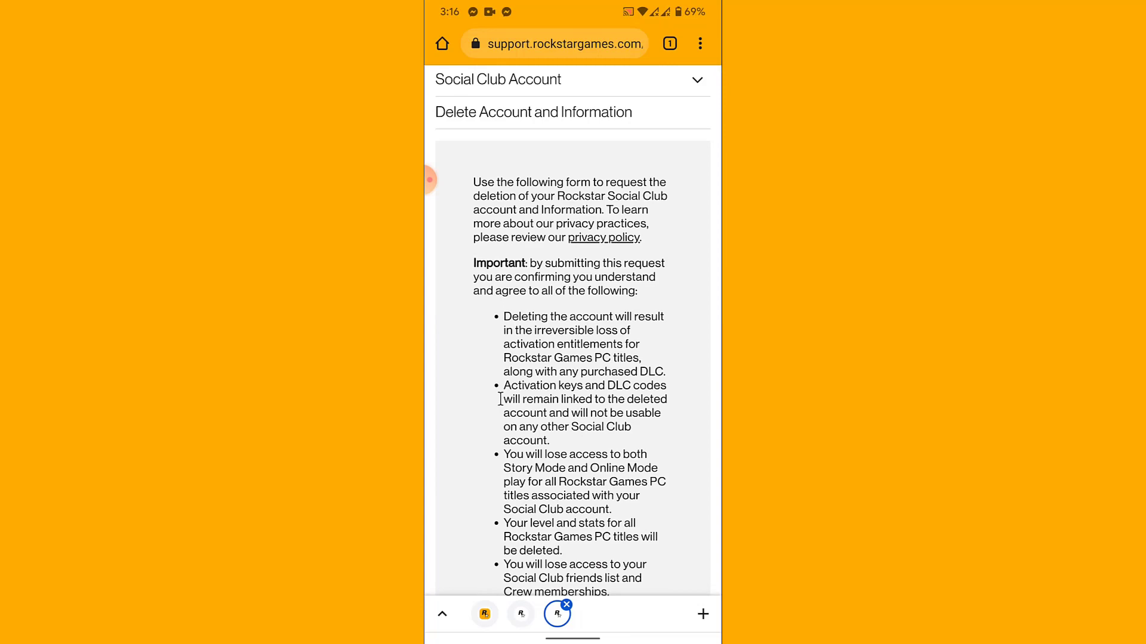
scroll(558, 313, "down", 3)
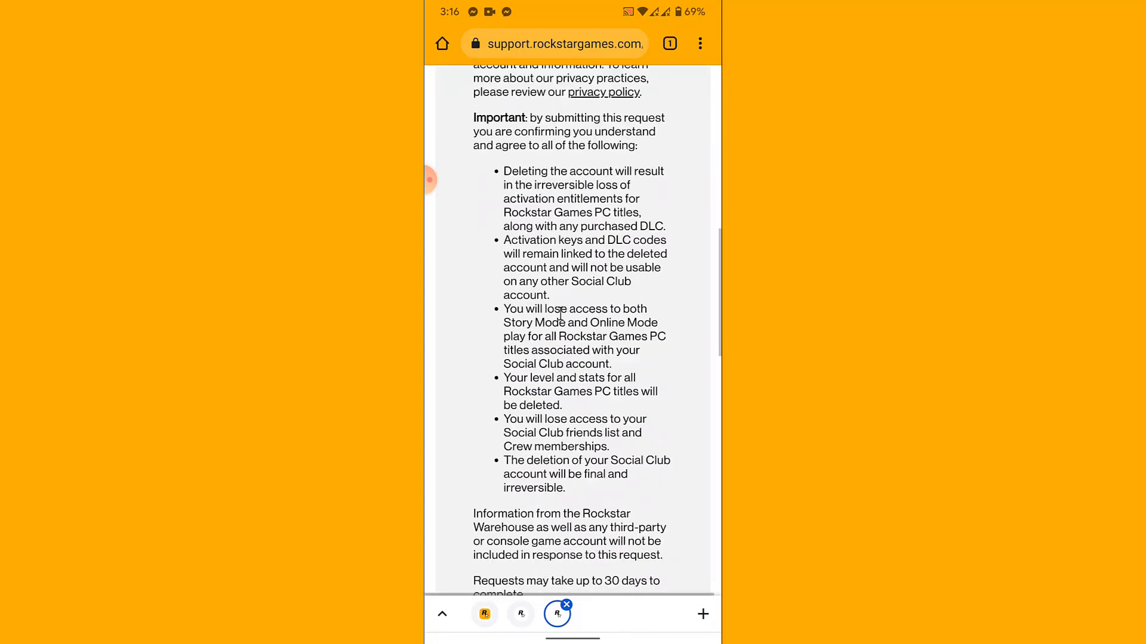
scroll(560, 315, "down", 5)
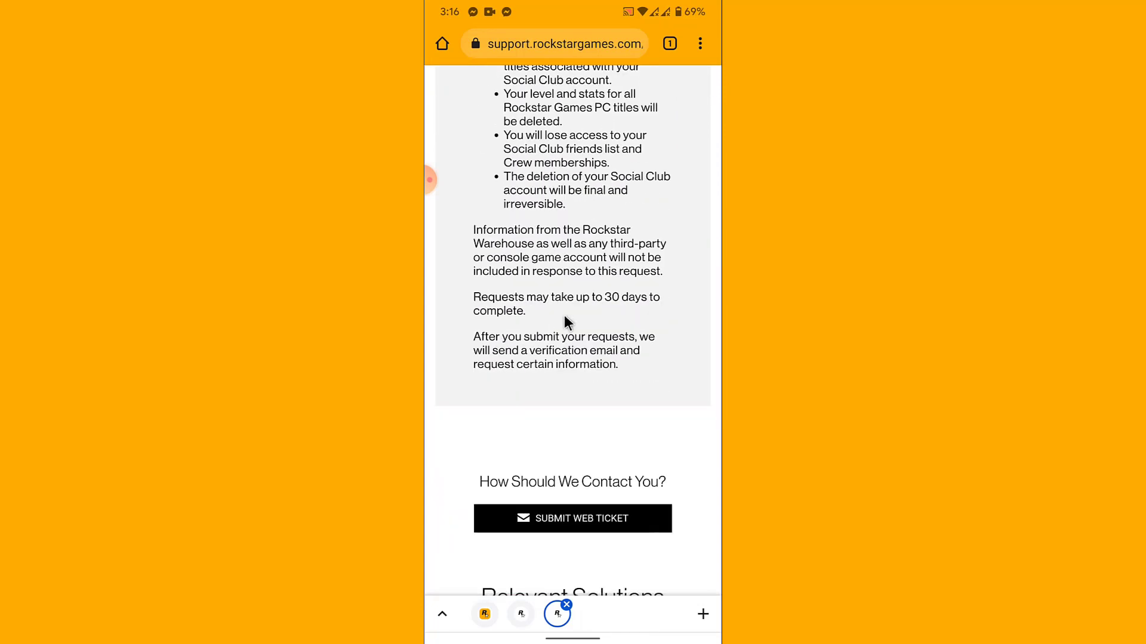
scroll(568, 320, "down", 1)
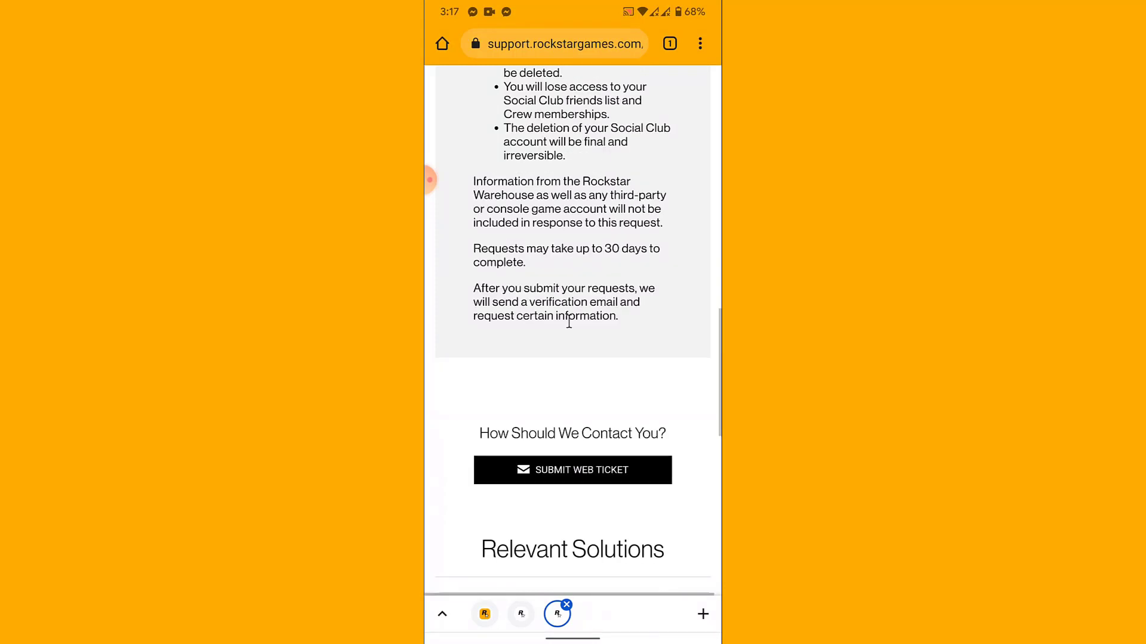
scroll(569, 320, "down", 1)
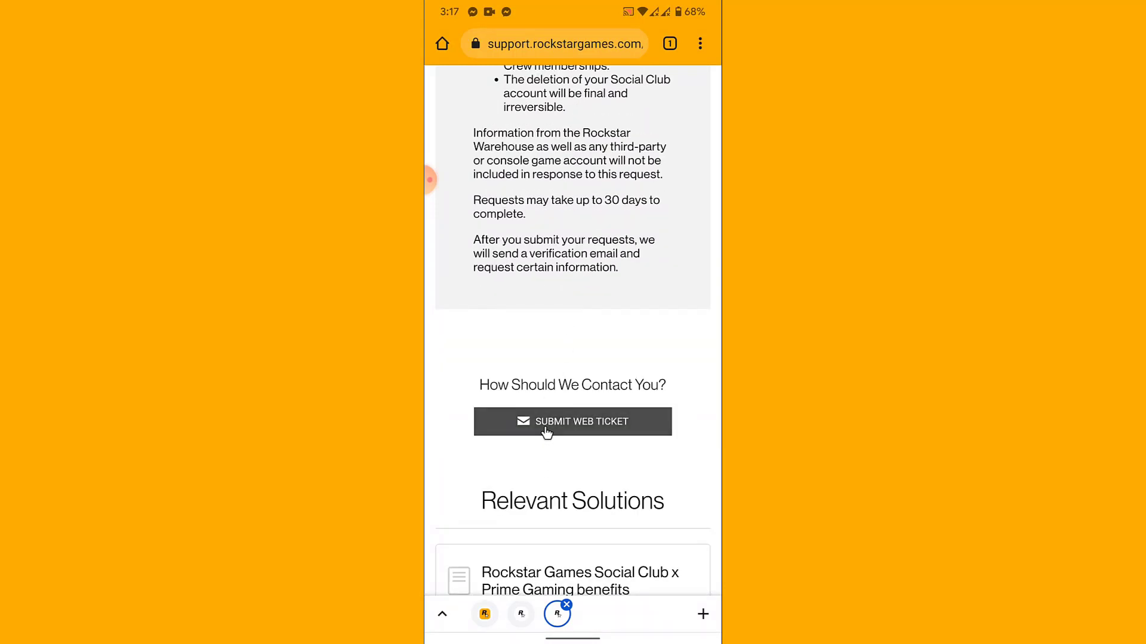
- Submit the Delete Account and Information web ticket and scroll down the new ticket page
left_click(602, 430)
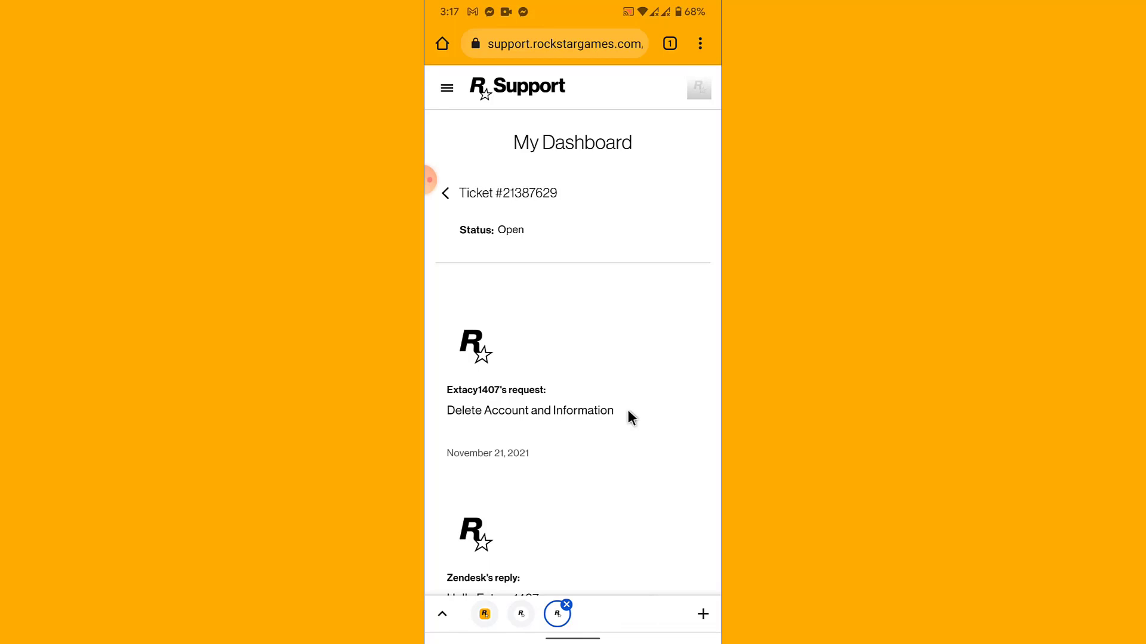
scroll(624, 417, "down", 5)
scroll(622, 427, "down", 3)
- Post the reply 'This is my account and I don't use it anymore so I would like to delete this account.'
scroll(561, 197, "down", 5)
scroll(568, 230, "down", 5)
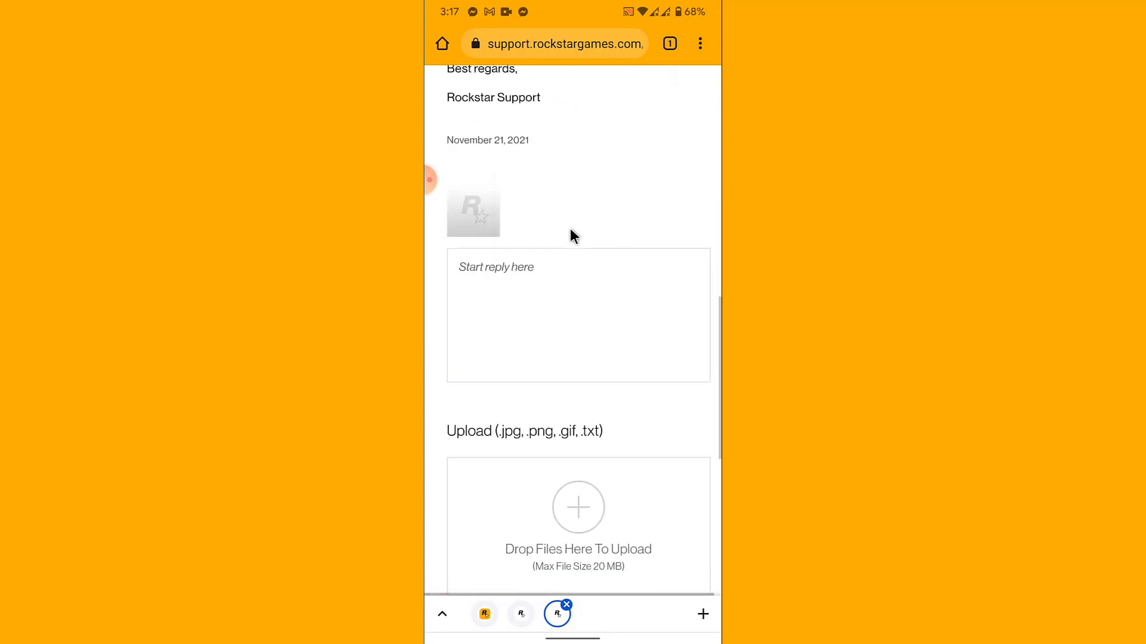
scroll(571, 229, "down", 2)
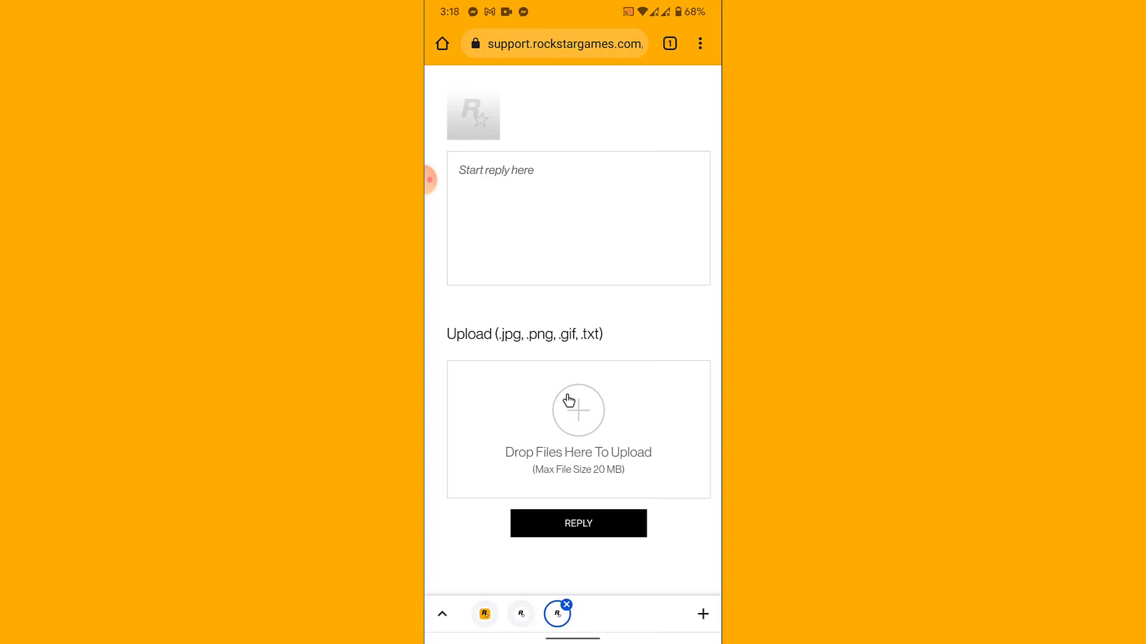
left_click(552, 516)
left_click(499, 263)
type("This is my account and I don't use it anymore so I would like to delete this account.")
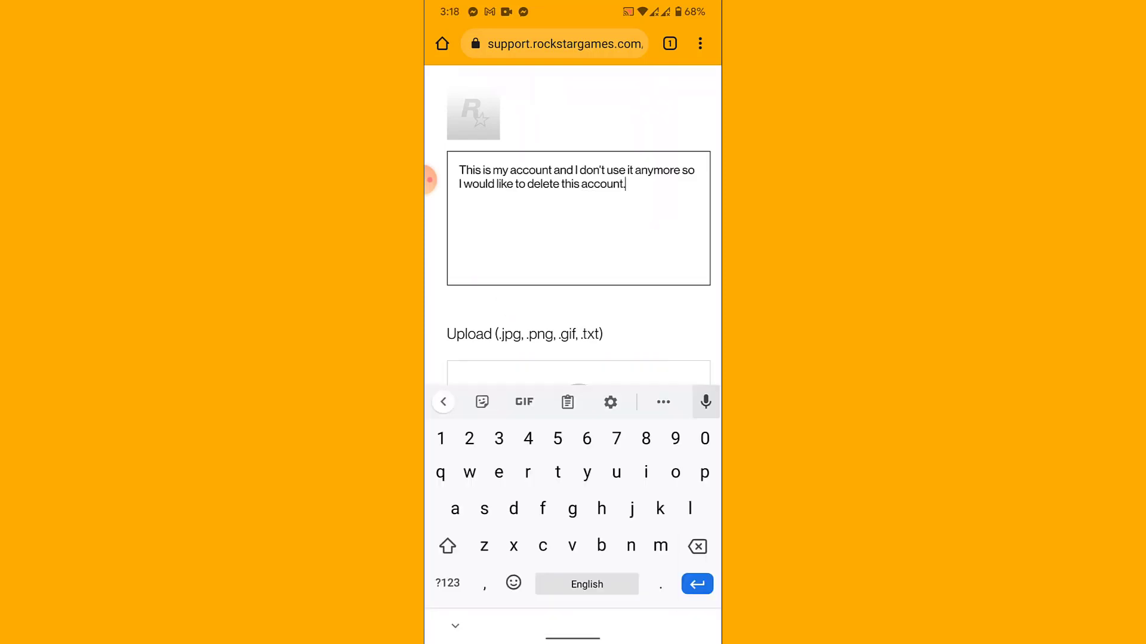
scroll(568, 312, "down", 7)
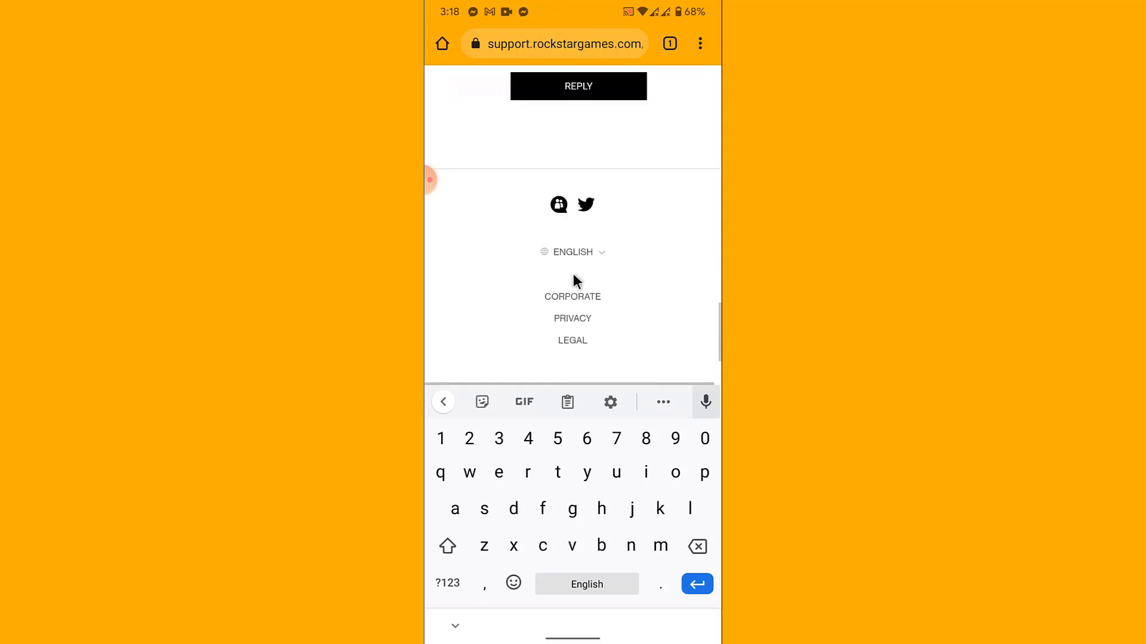
scroll(575, 281, "up", 3)
left_click(578, 250)
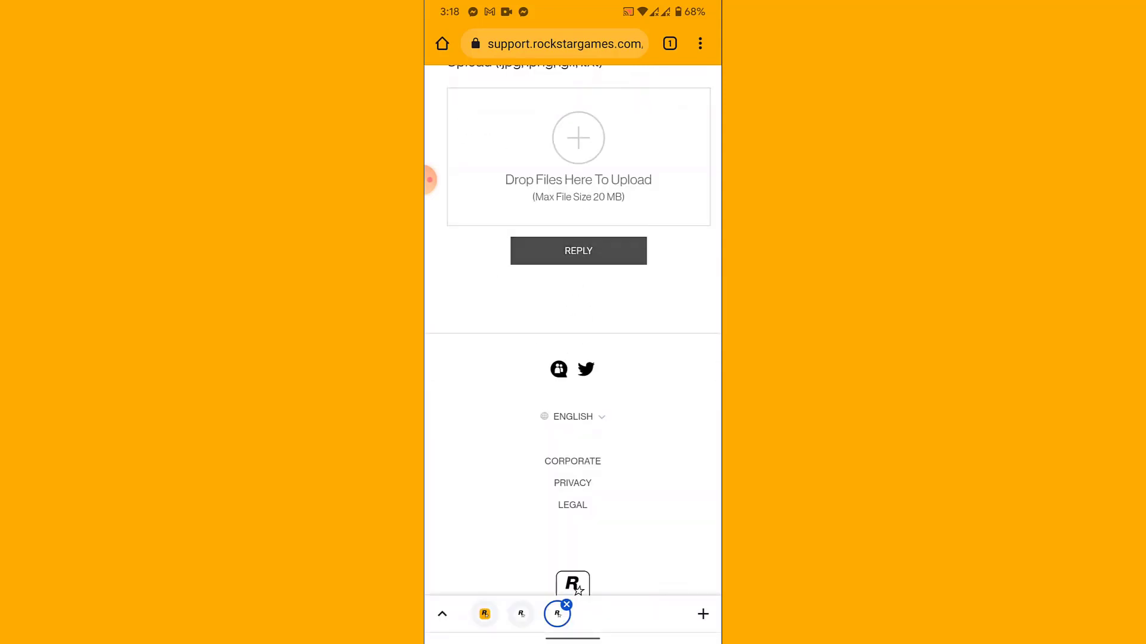
scroll(577, 352, "down", 10)
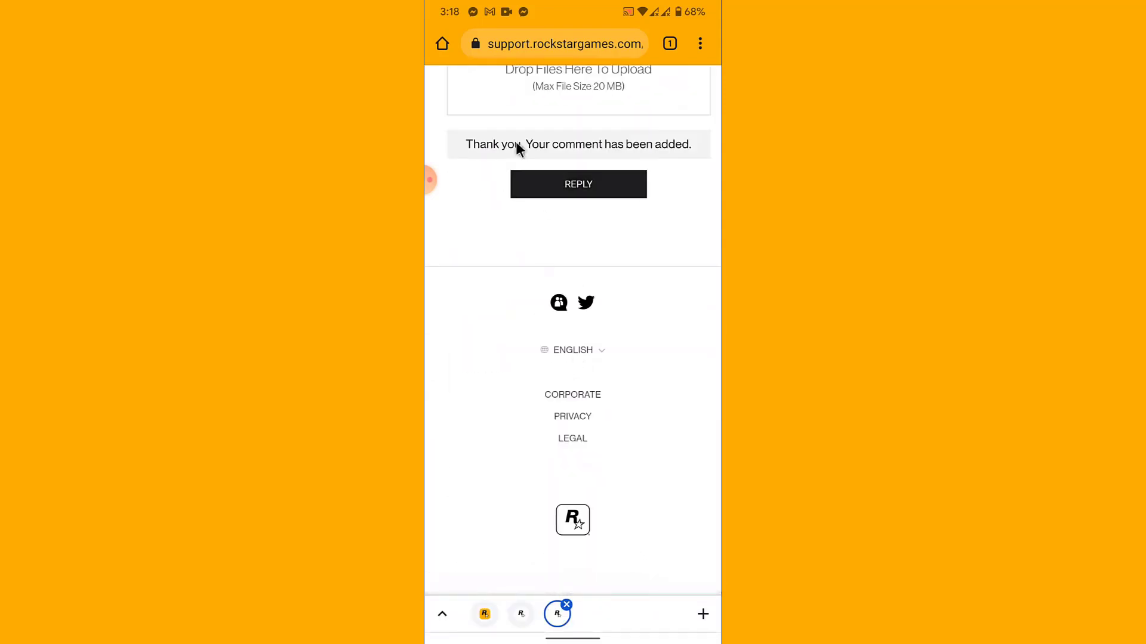
scroll(639, 197, "up", 3)
scroll(639, 196, "up", 6)
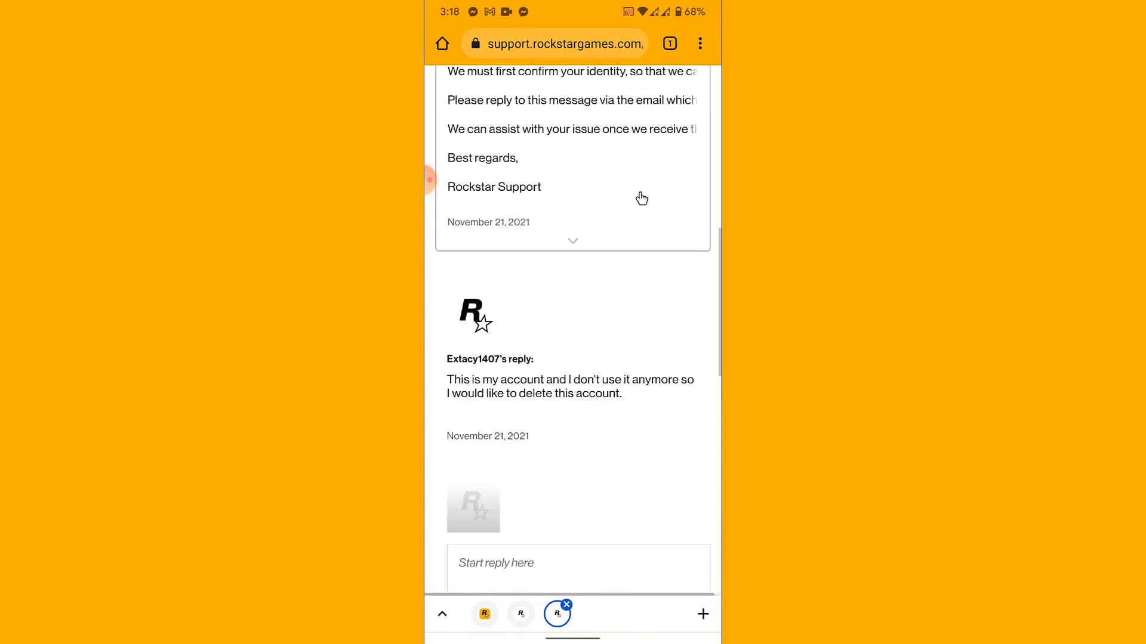